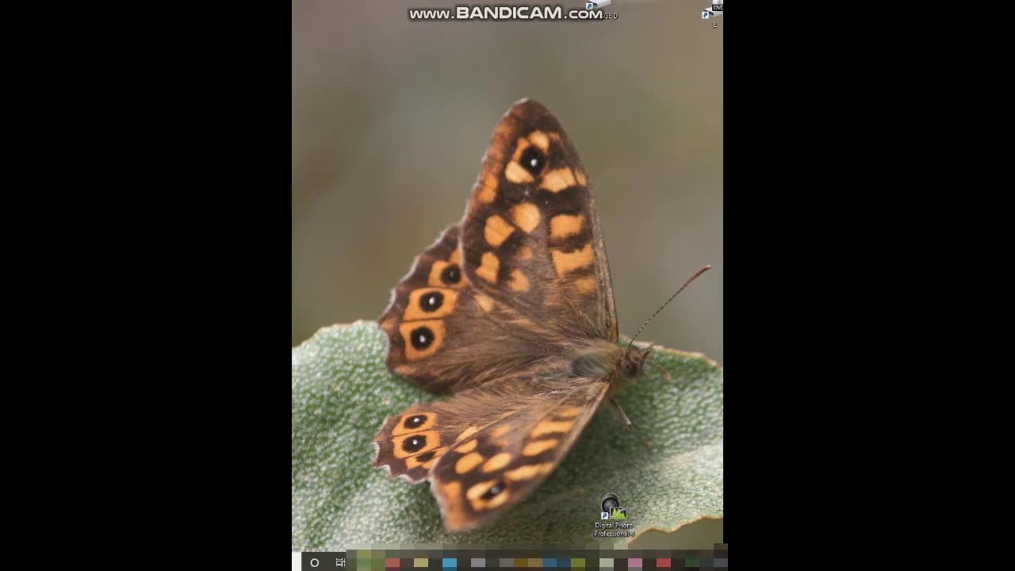
# - Open Edge, search the web for "creer un compte gmai" and open the "Créer votre compte Google" result
pyautogui.click(331, 560)
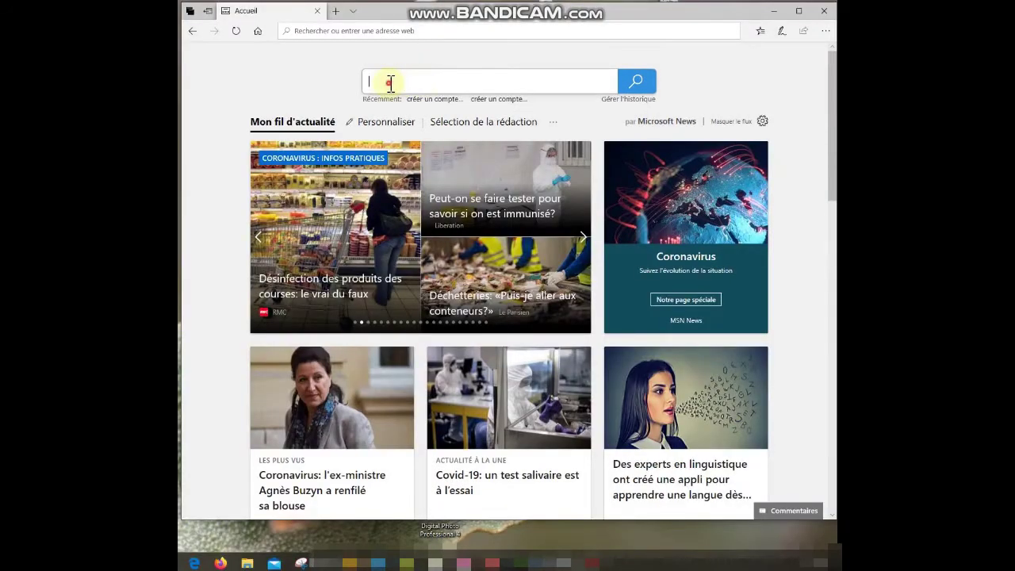
pyautogui.click(390, 81)
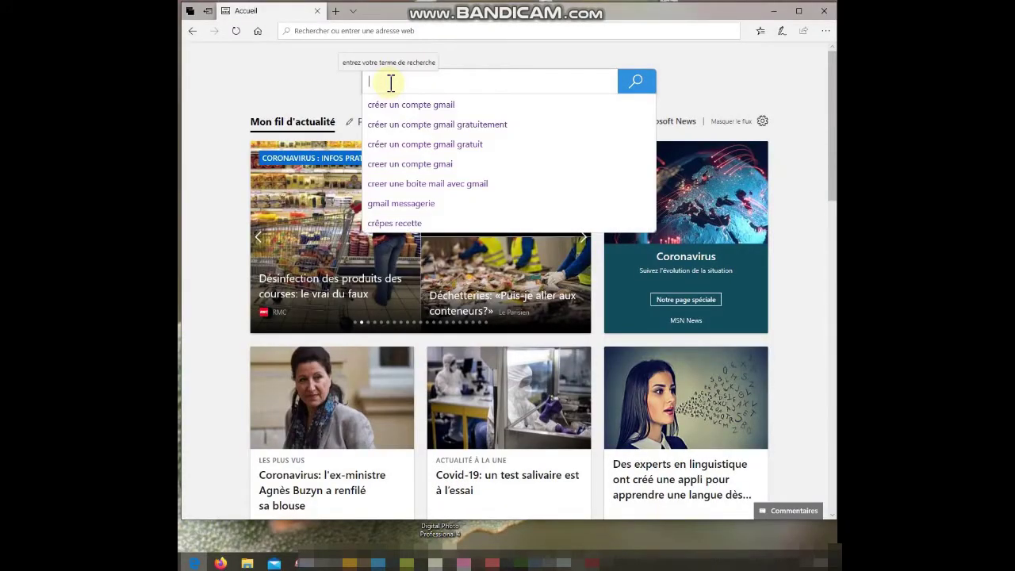
pyautogui.click(423, 109)
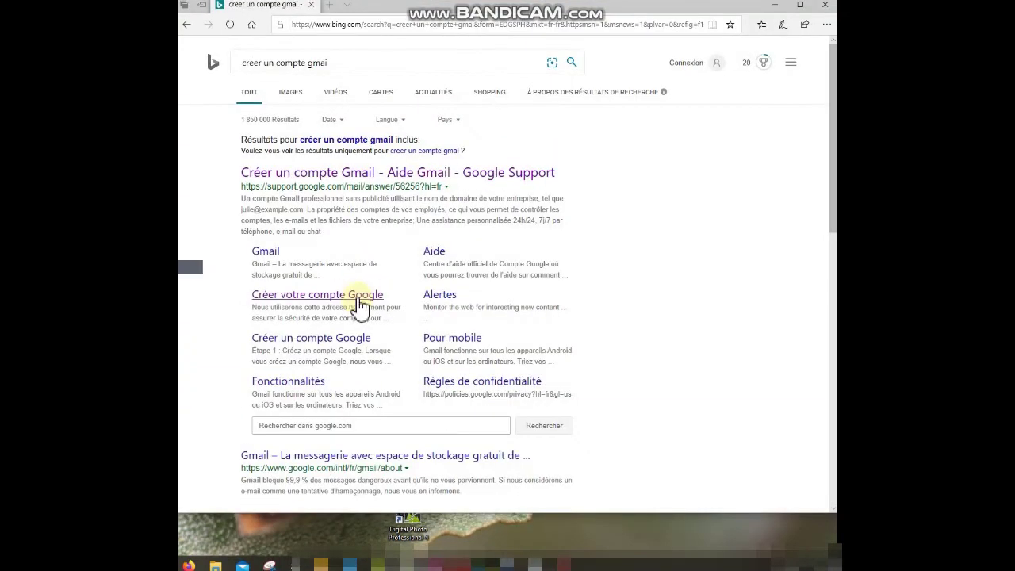
pyautogui.click(358, 300)
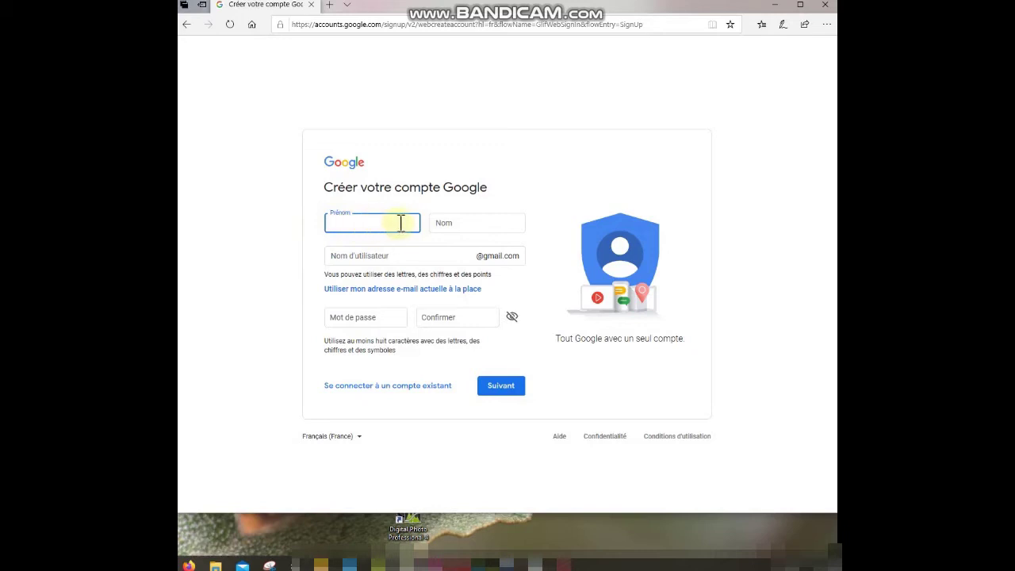
# - Enter the first name, last name and desired Gmail username in the account creation form
pyautogui.click(466, 224)
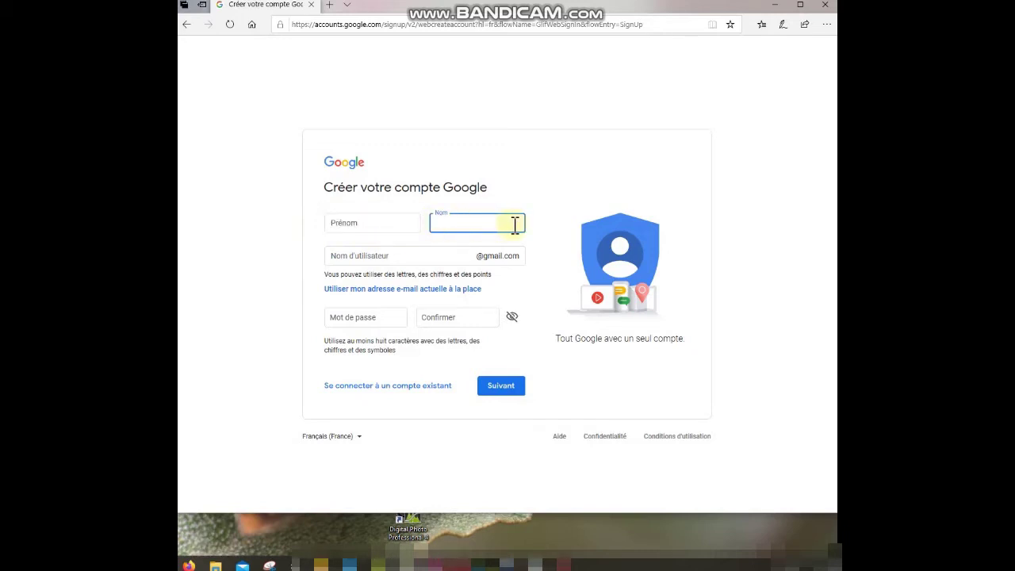
pyautogui.click(451, 256)
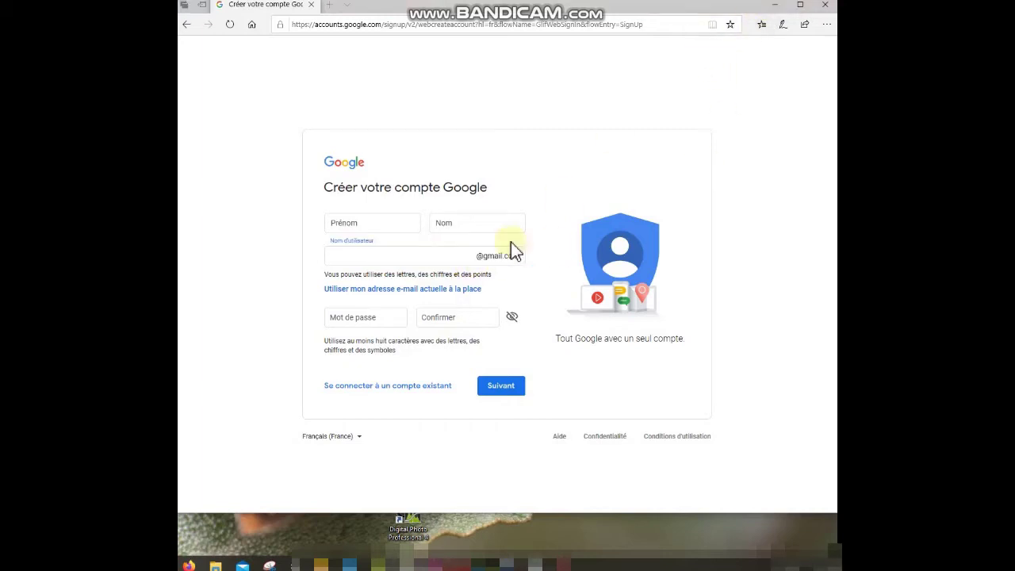
pyautogui.click(377, 223)
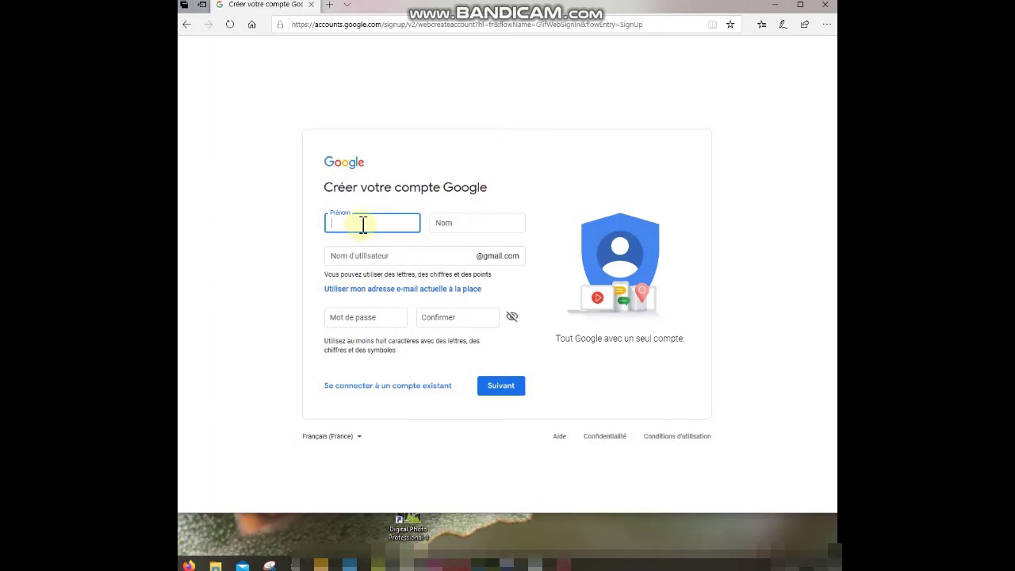
pyautogui.click(479, 222)
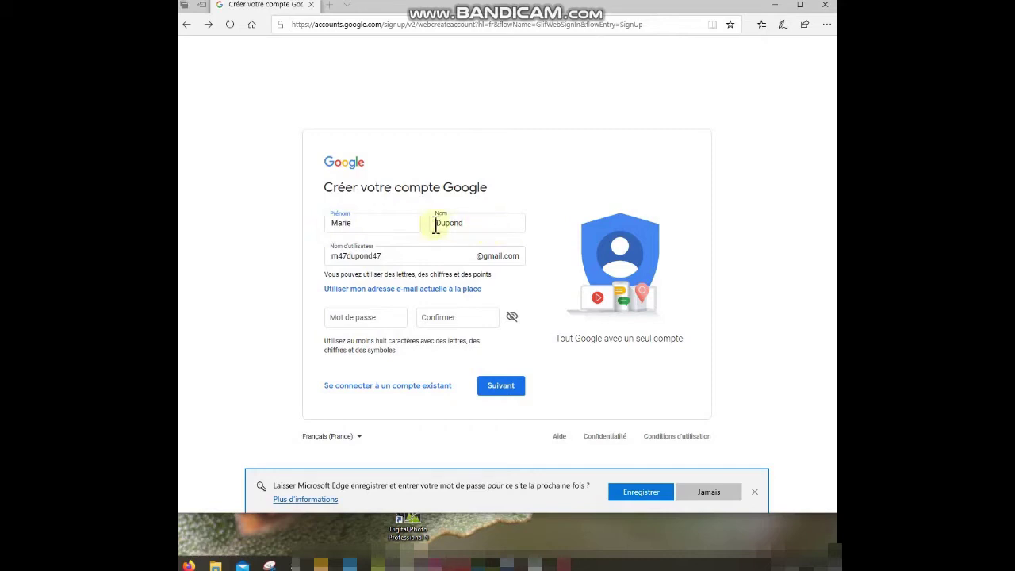
pyautogui.click(406, 255)
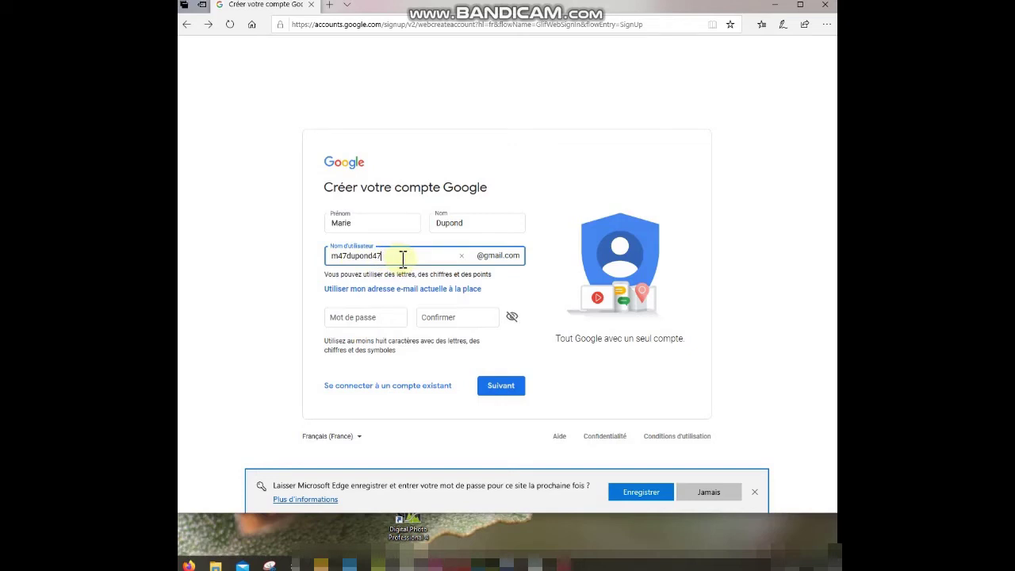
# - Enter and confirm the account password, and continue to the personal details page
pyautogui.click(392, 316)
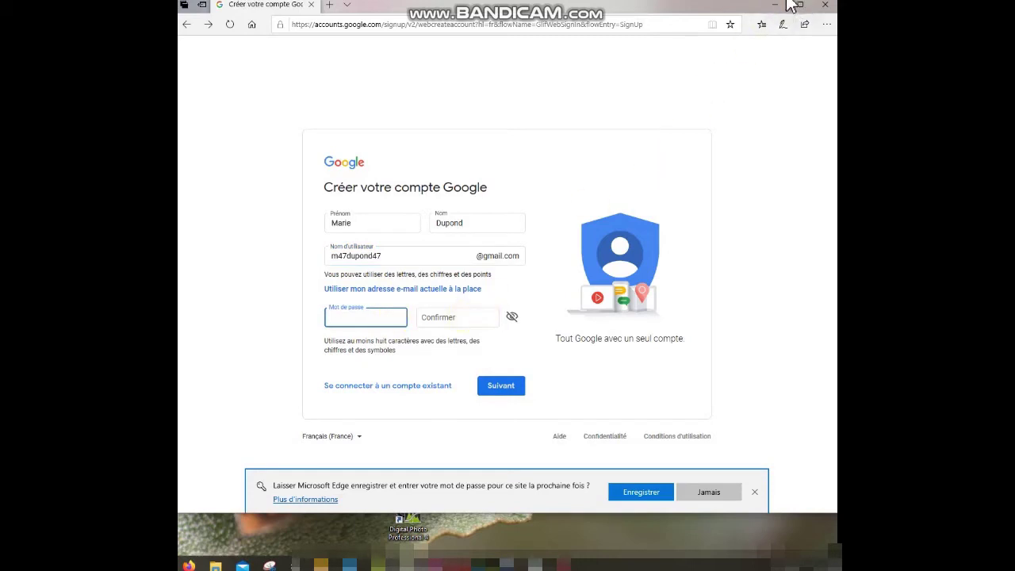
pyautogui.hotkey('ctrl', 'v')
pyautogui.press('Tab')
pyautogui.hotkey('ctrl', 'v')
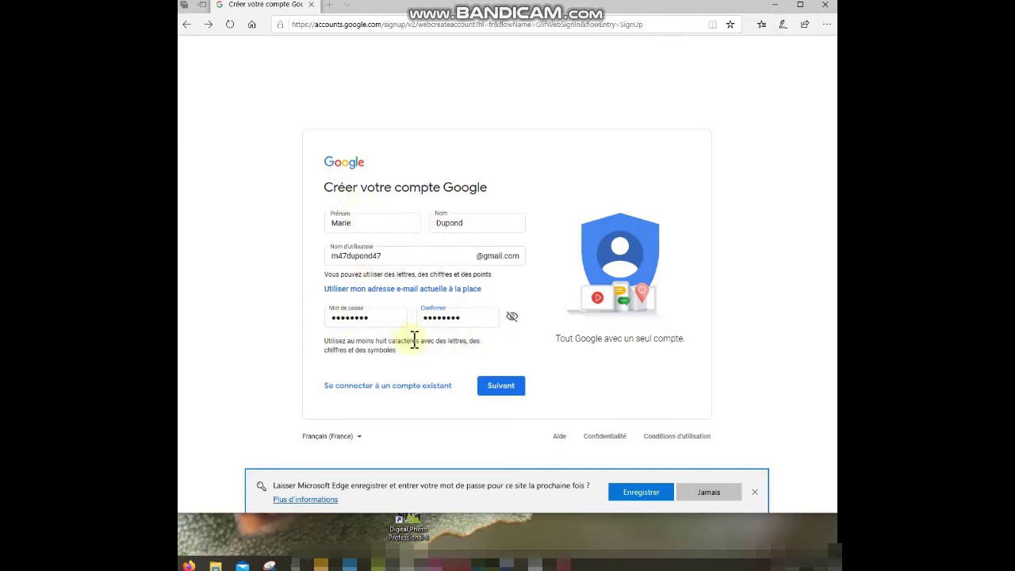
pyautogui.click(504, 383)
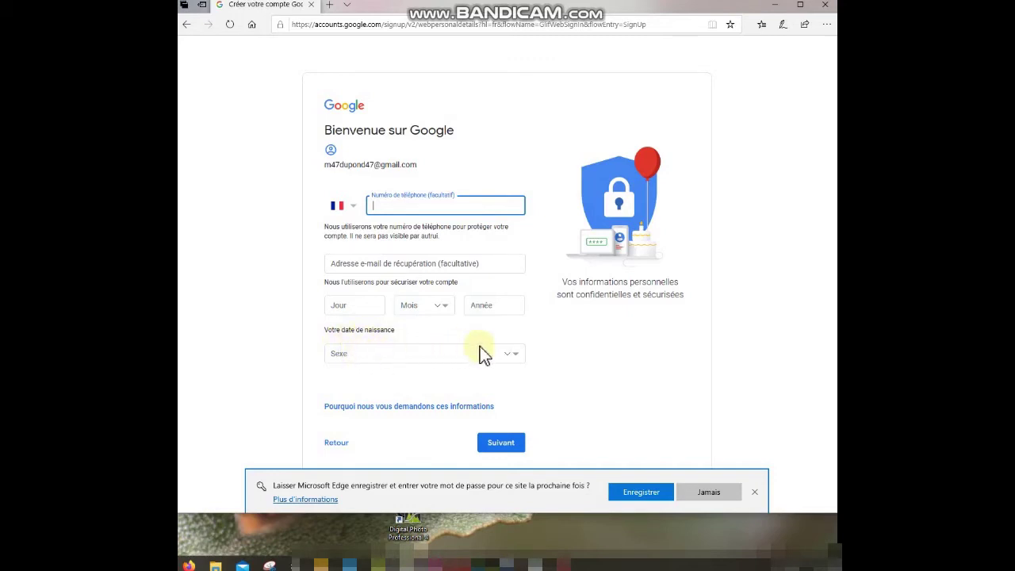
# - Fill in the date of birth, set the gender to Femme and submit the details, refusing to save the password for this site
pyautogui.click(507, 356)
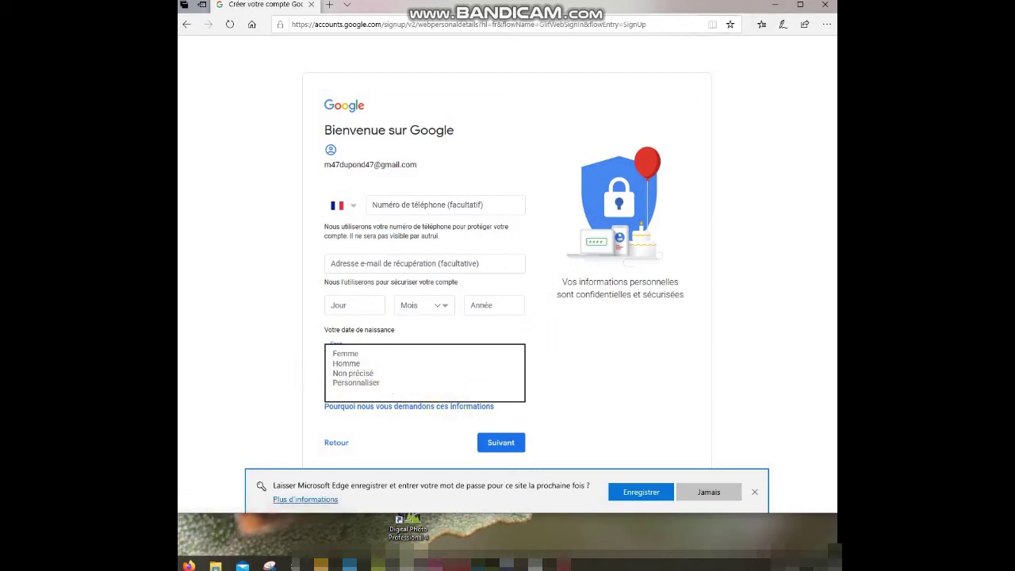
pyautogui.click(789, 8)
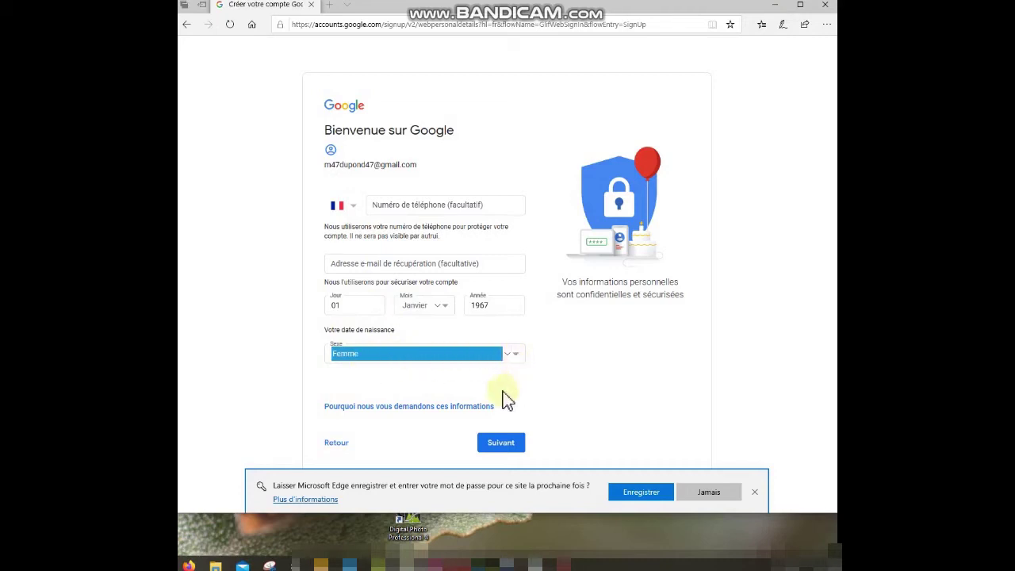
pyautogui.click(512, 441)
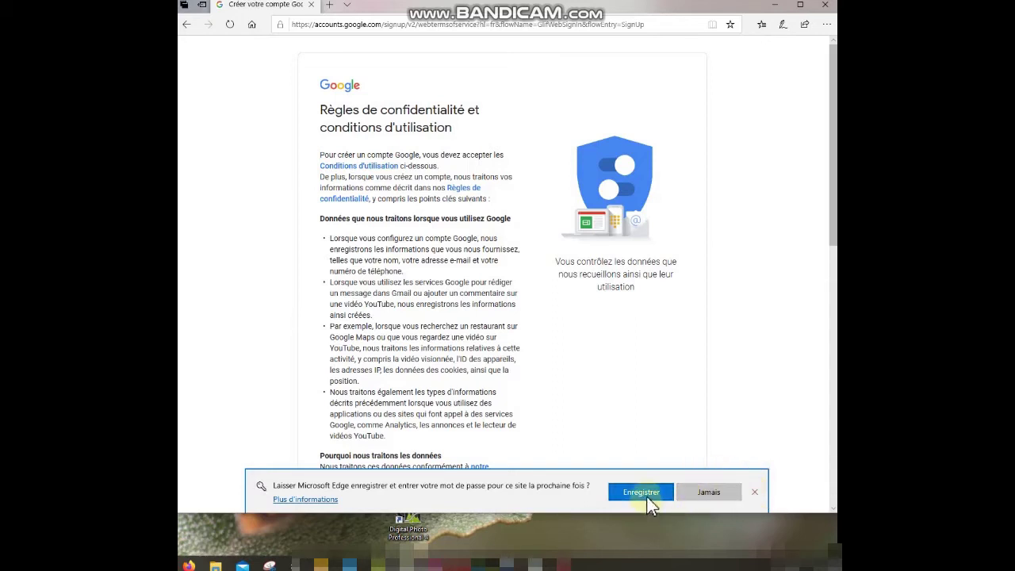
pyautogui.click(716, 494)
# - Read through Google's privacy rules and terms of use down to the acceptance options
pyautogui.scroll(-3, 628, 354)
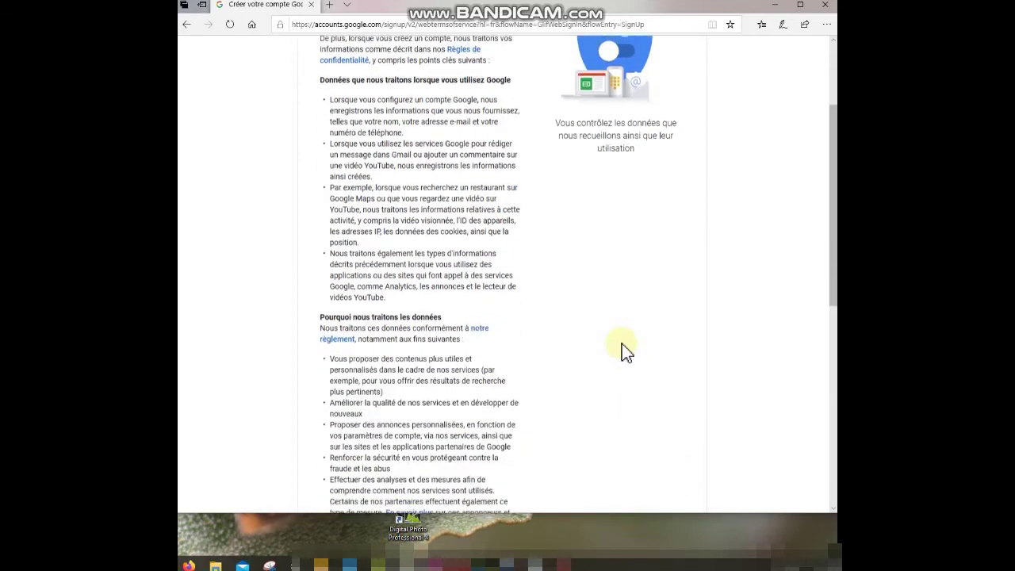
pyautogui.scroll(-3, 622, 343)
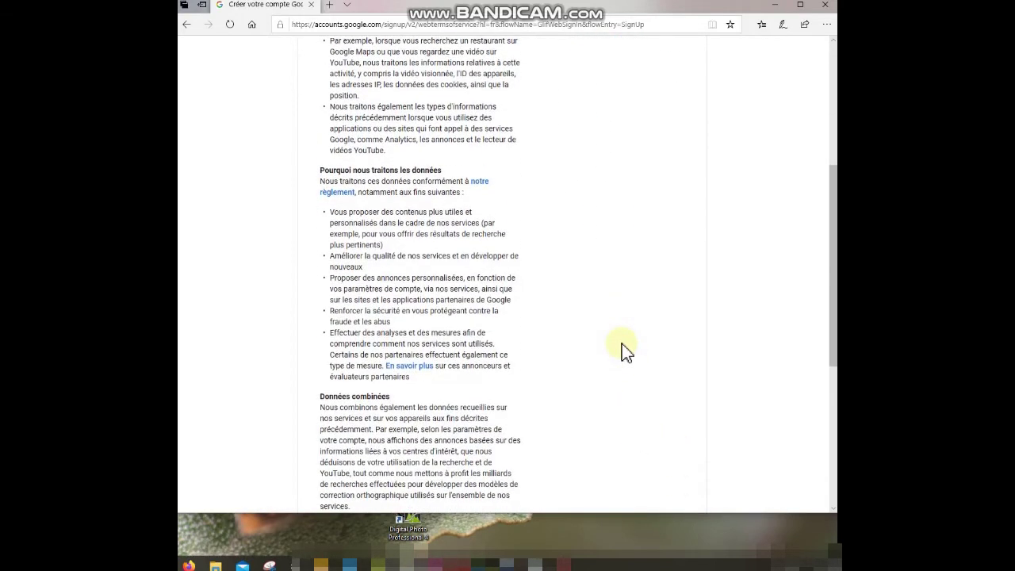
pyautogui.scroll(-5, 622, 343)
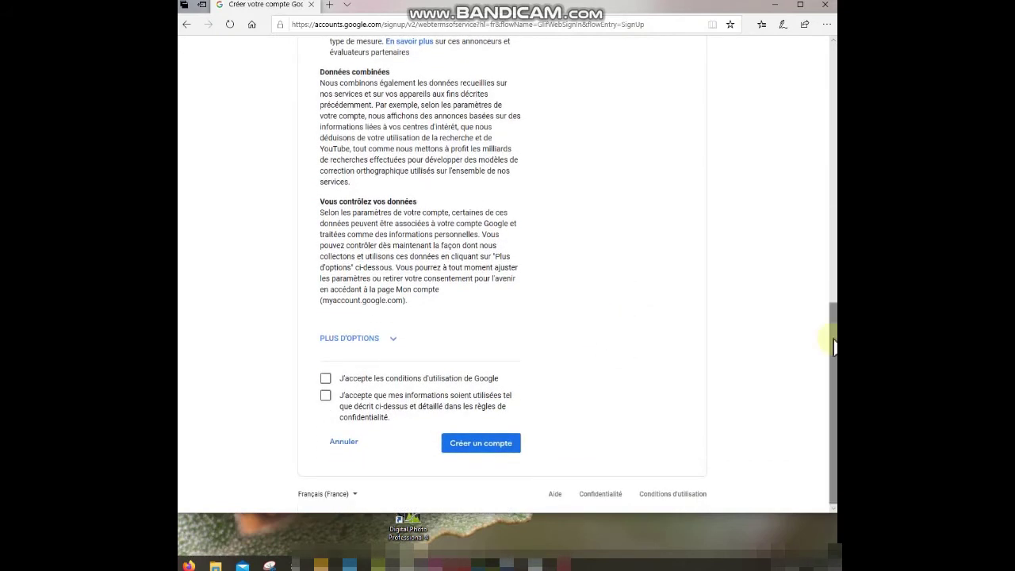
pyautogui.scroll(1, 833, 337)
pyautogui.scroll(-1, 832, 337)
pyautogui.scroll(2, 799, 312)
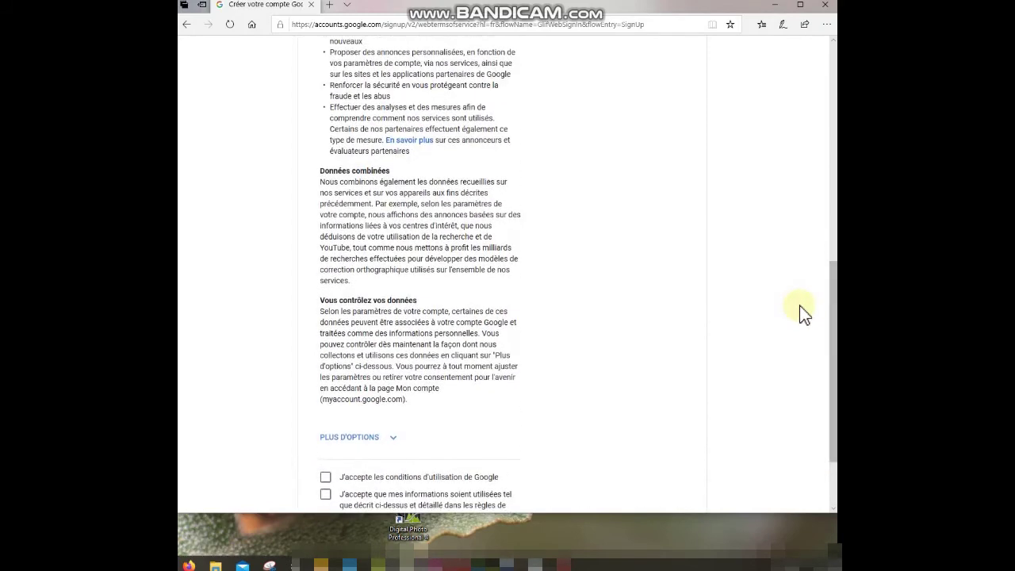
pyautogui.scroll(-2, 799, 312)
pyautogui.scroll(15, 800, 312)
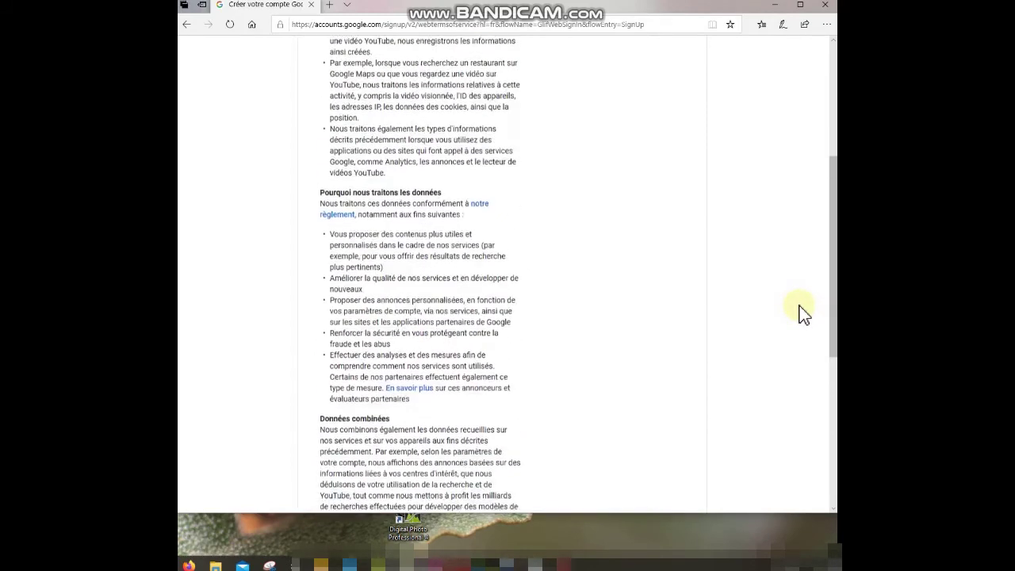
pyautogui.scroll(-15, 801, 312)
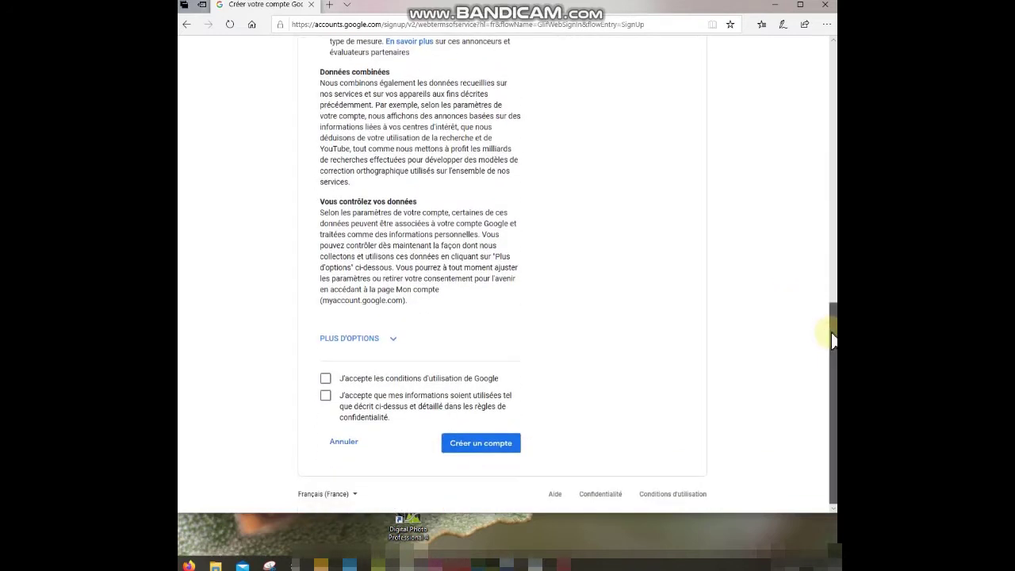
pyautogui.moveTo(833, 339); pyautogui.dragTo(832, 272)
pyautogui.scroll(-2, 560, 428)
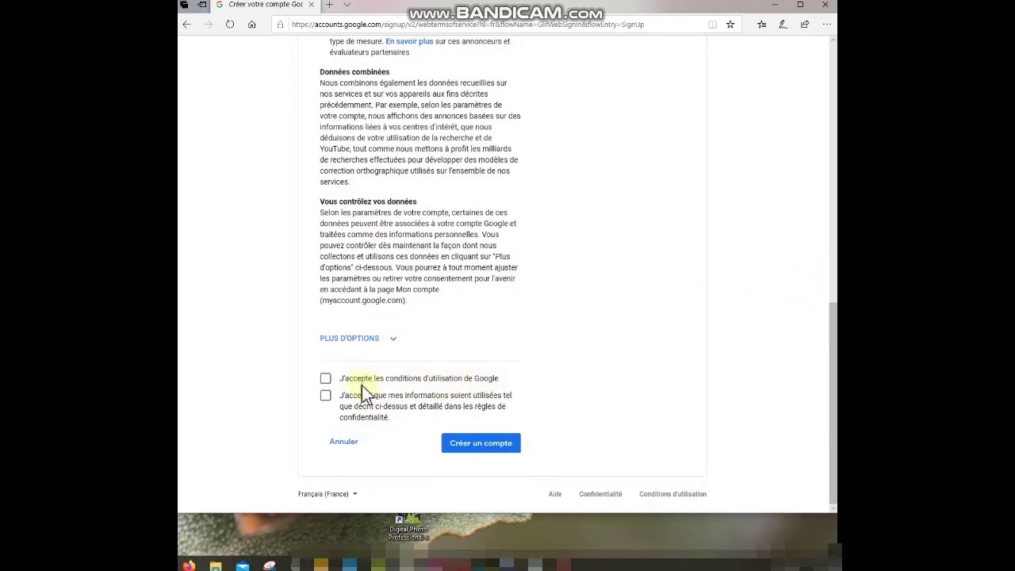
# - Accept Google's terms of use and the use of personal information, and request the account's creation
pyautogui.click(326, 381)
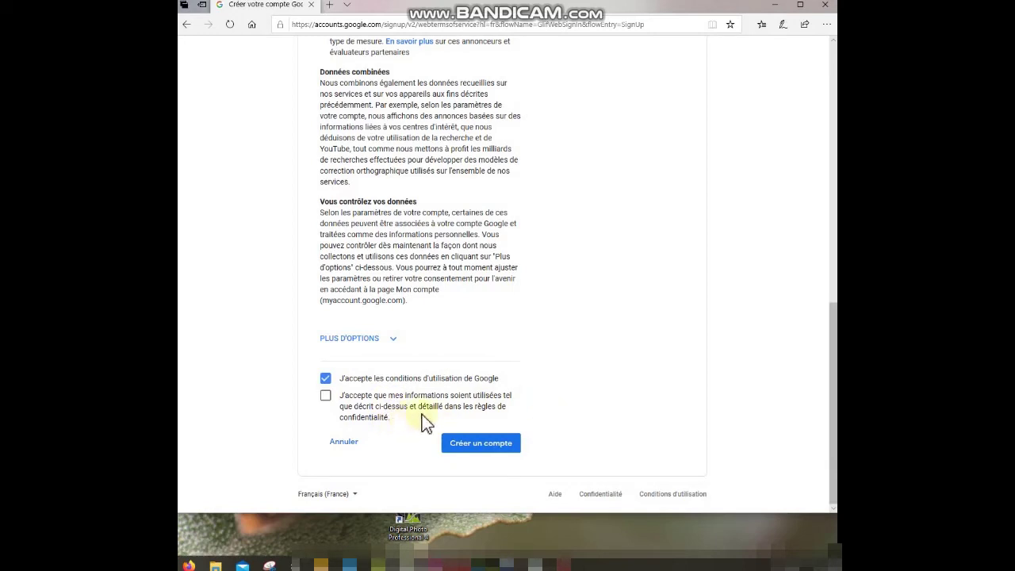
pyautogui.click(325, 396)
pyautogui.click(482, 450)
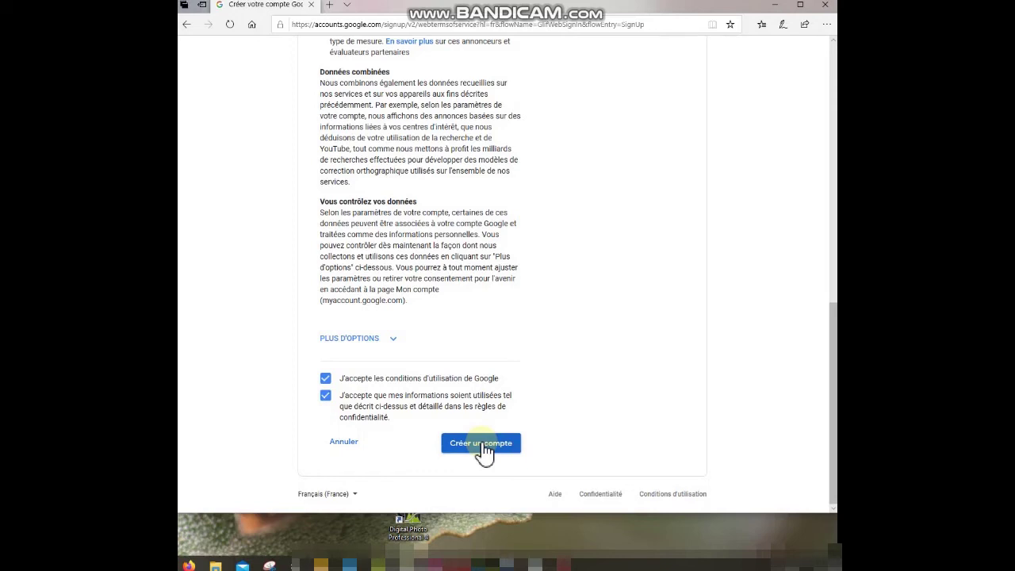
pyautogui.click(483, 448)
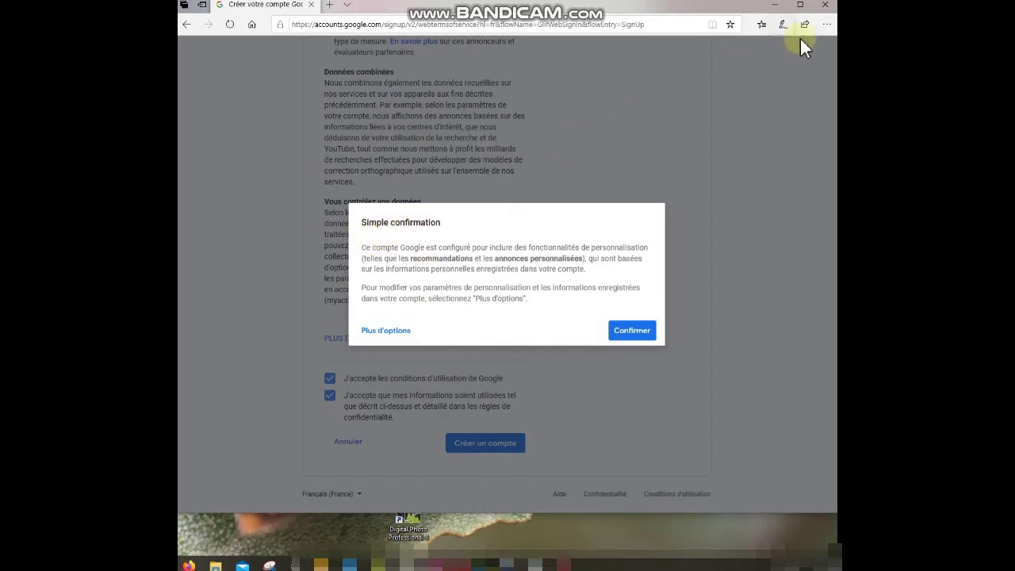
# - Show the additional personalisation options, create the account with them, and open Gmail from the Google apps
pyautogui.click(385, 330)
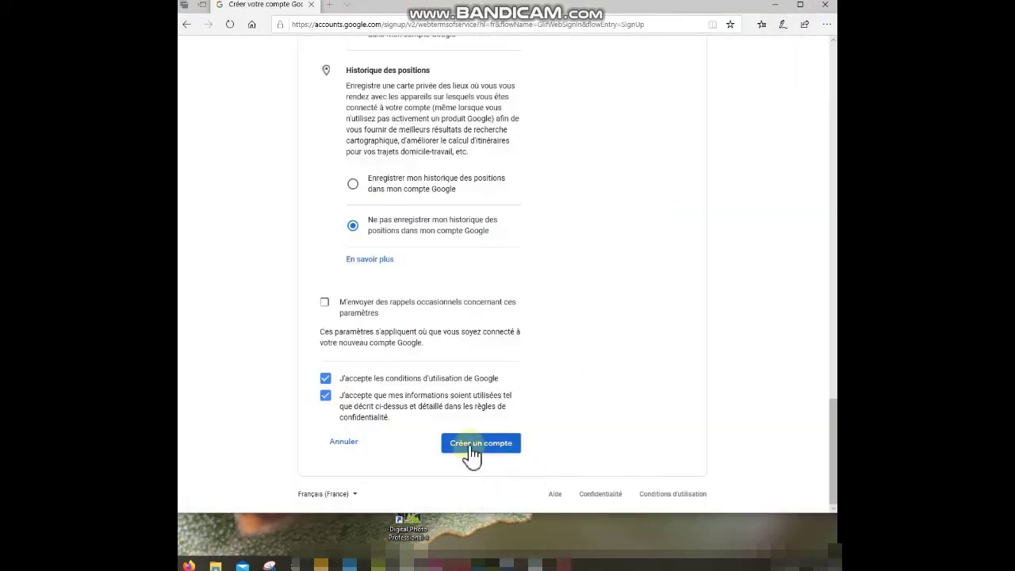
pyautogui.click(471, 448)
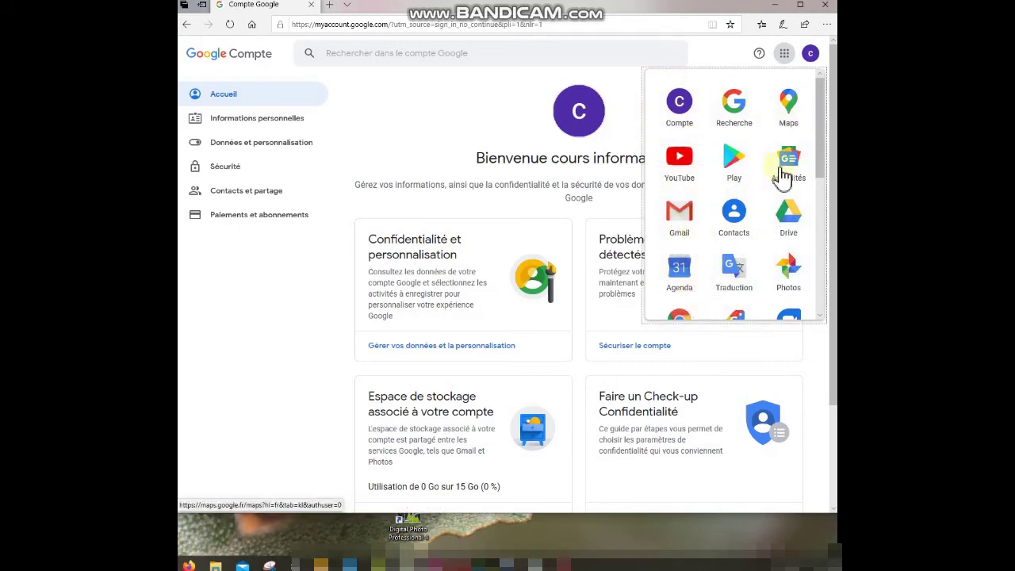
pyautogui.click(678, 211)
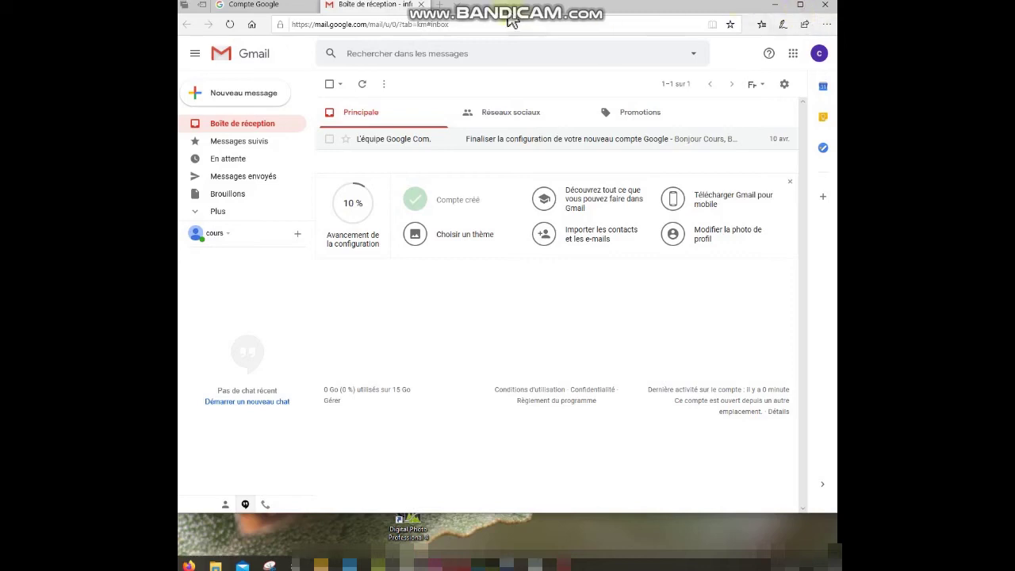
# - Collapse and expand Gmail's main menu several times to compare both layouts, leaving it expanded
pyautogui.click(194, 54)
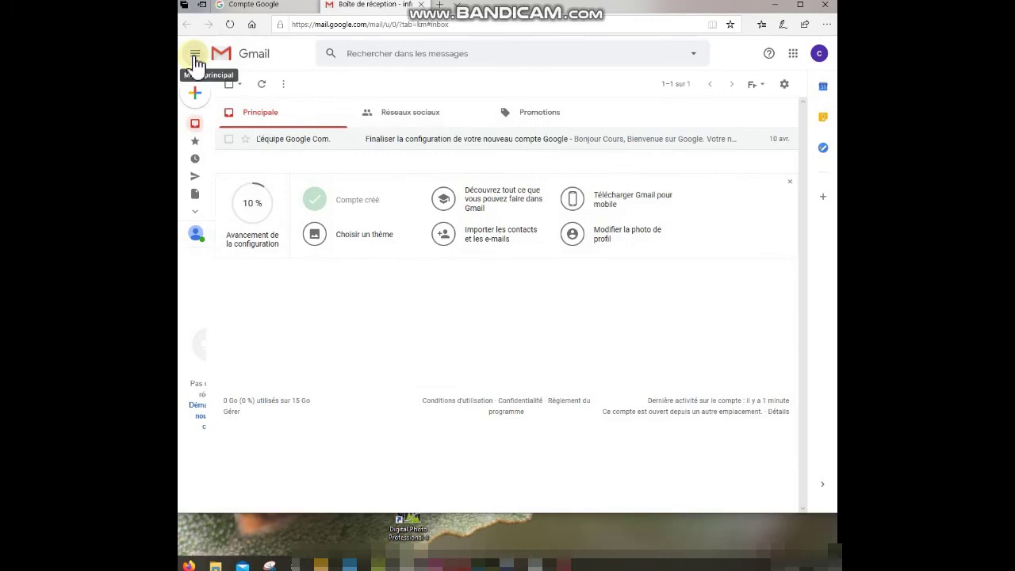
pyautogui.click(195, 56)
pyautogui.click(197, 61)
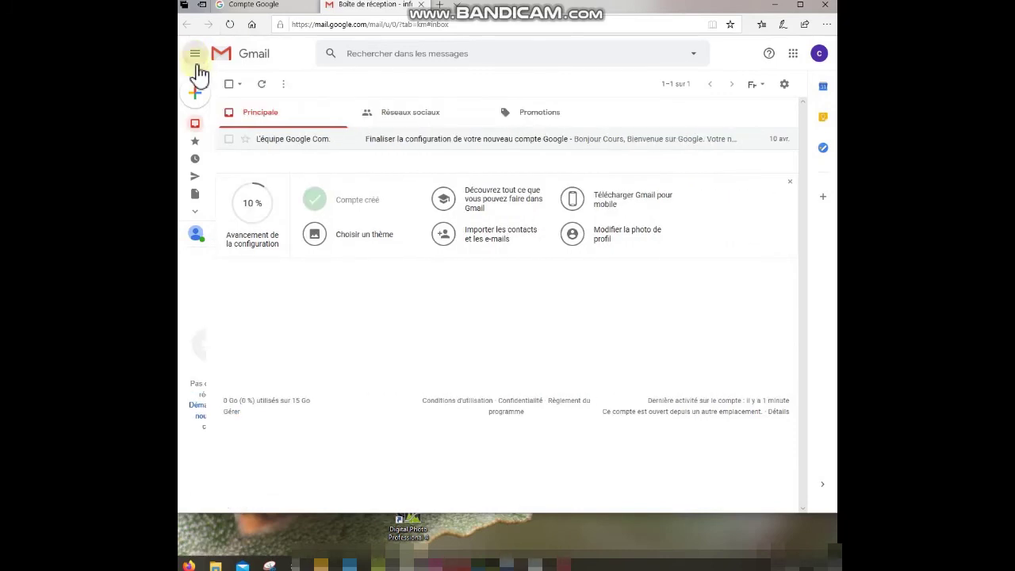
pyautogui.click(195, 55)
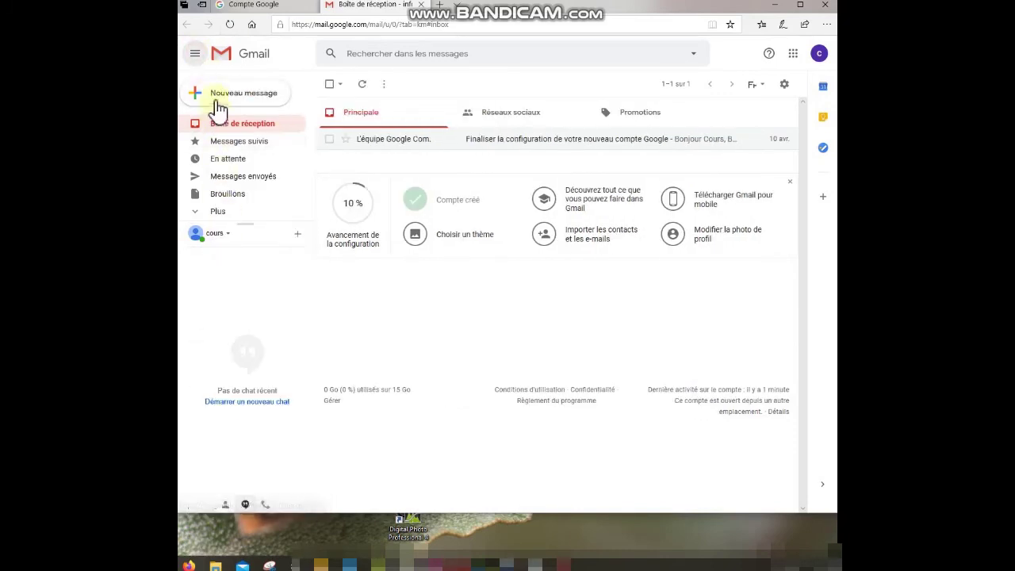
pyautogui.click(195, 56)
pyautogui.click(195, 56)
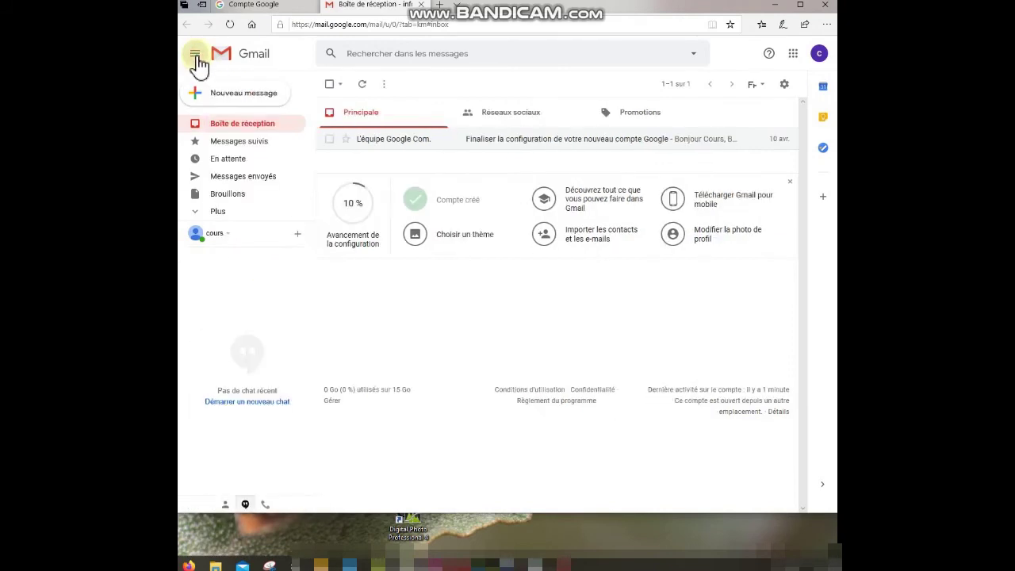
pyautogui.click(195, 55)
pyautogui.click(195, 56)
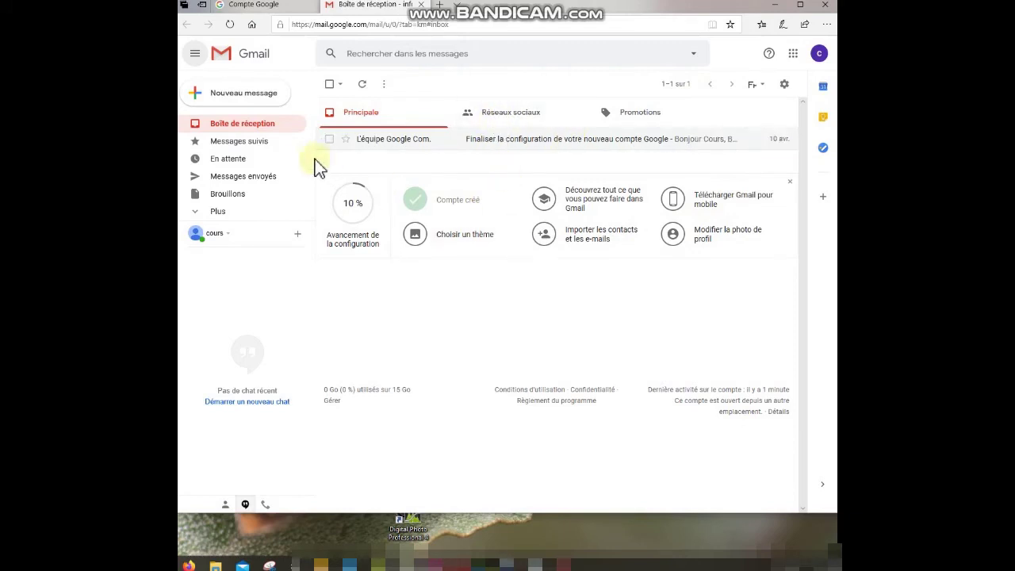
# - View the Messages suivis folder and the En attente folder
pyautogui.click(258, 151)
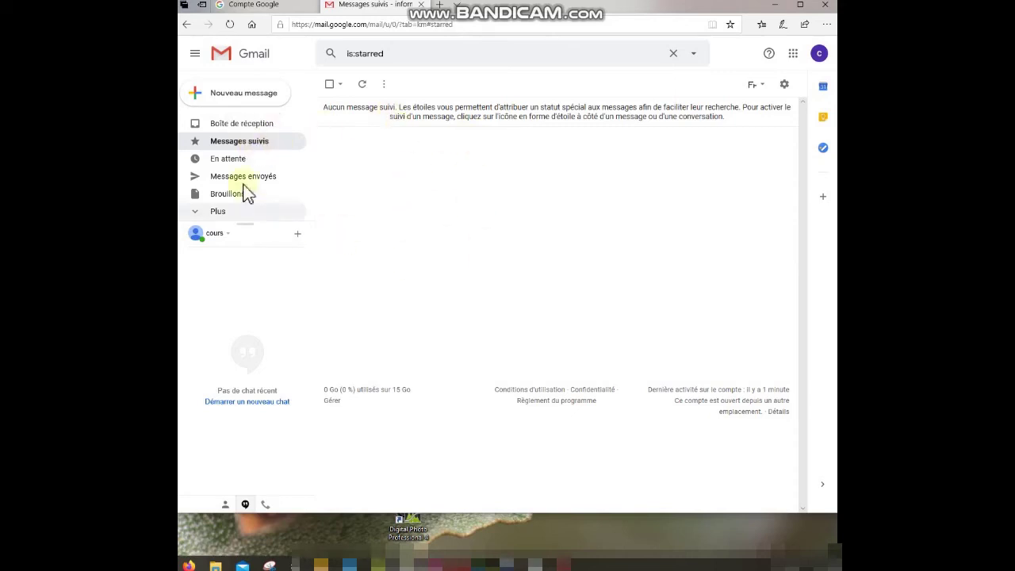
pyautogui.click(225, 162)
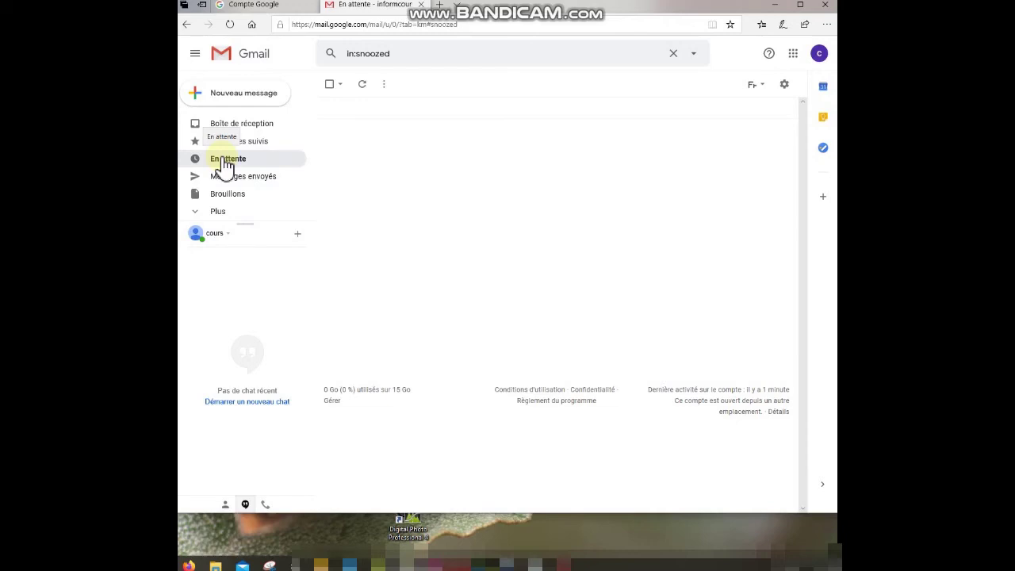
# - View the Messages envoyés folder and the Brouillons folder
pyautogui.click(257, 182)
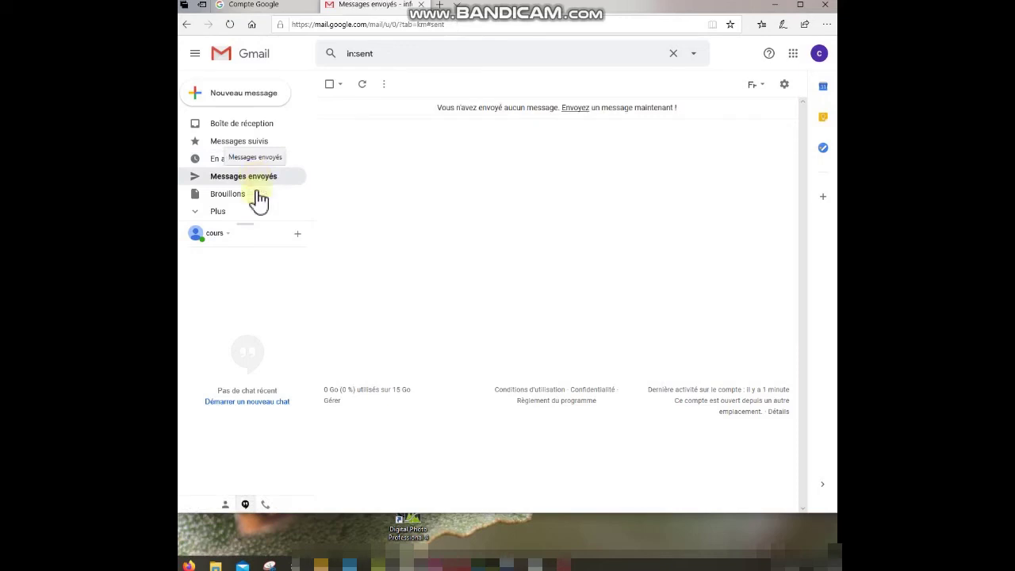
pyautogui.click(236, 195)
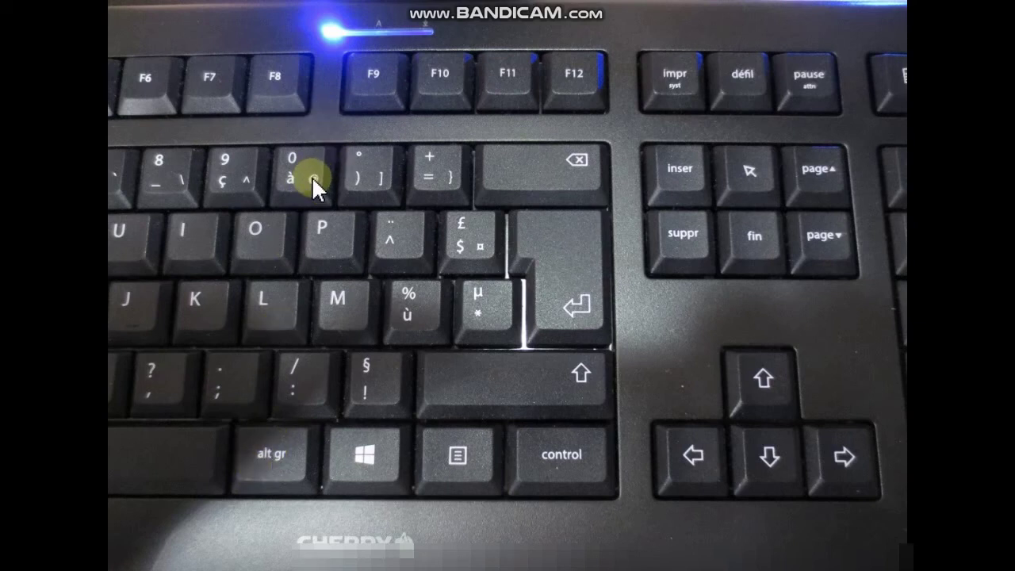
# - Close the keyboard picture, launch Microsoft Edge, and open the Gmail inbox through a search for "google mail"
pyautogui.click(852, 4)
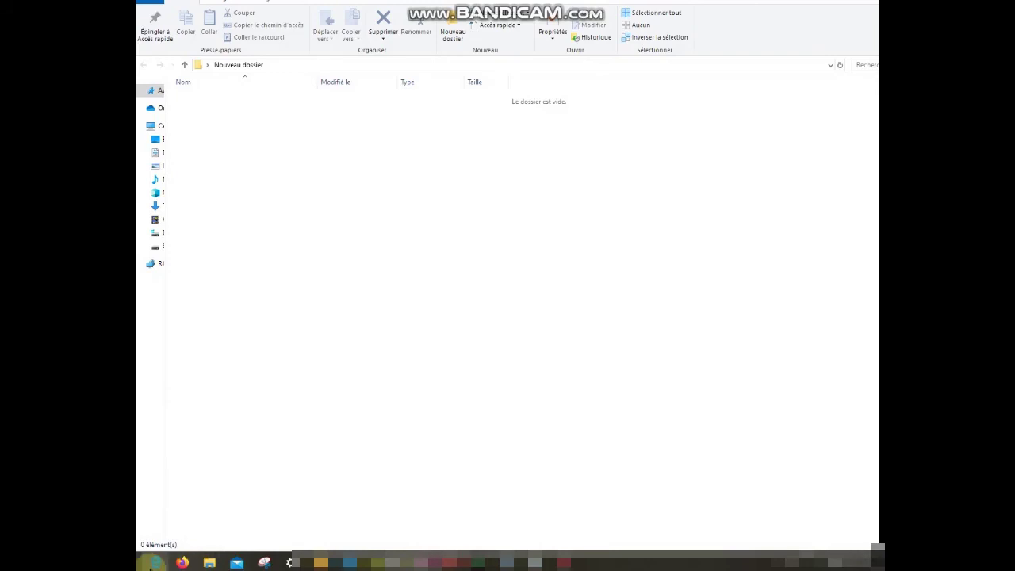
pyautogui.click(153, 563)
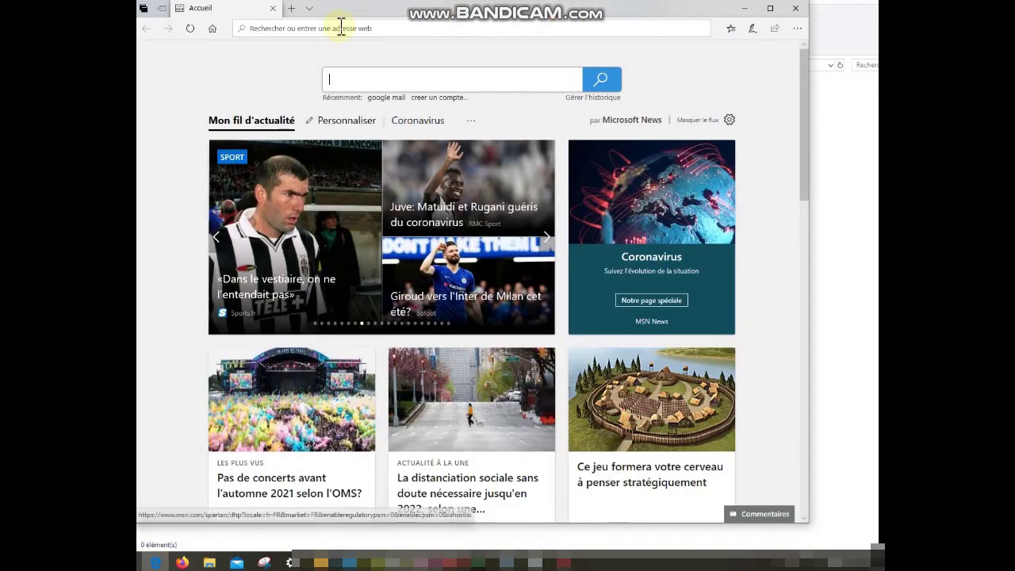
pyautogui.click(358, 78)
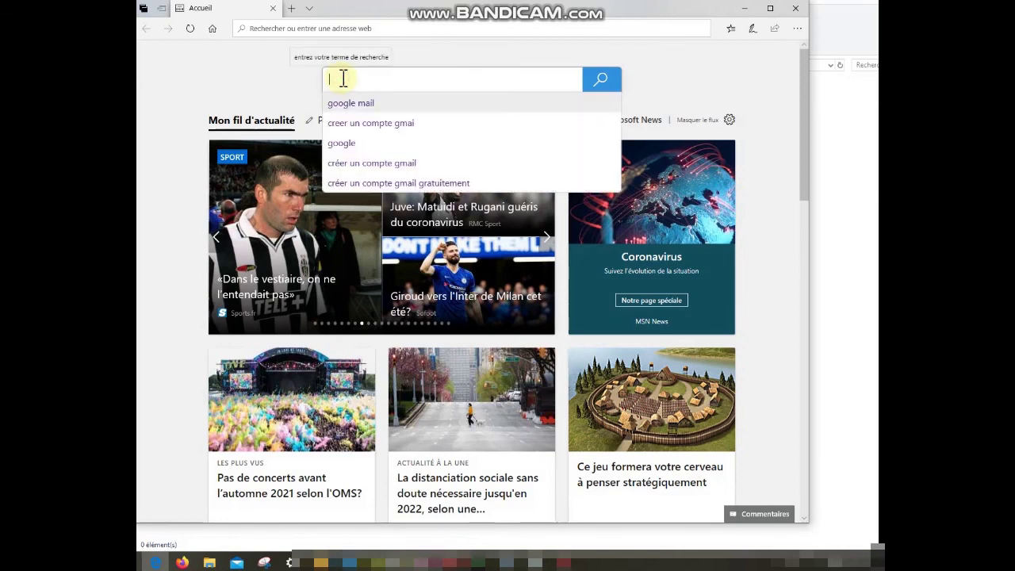
pyautogui.click(357, 104)
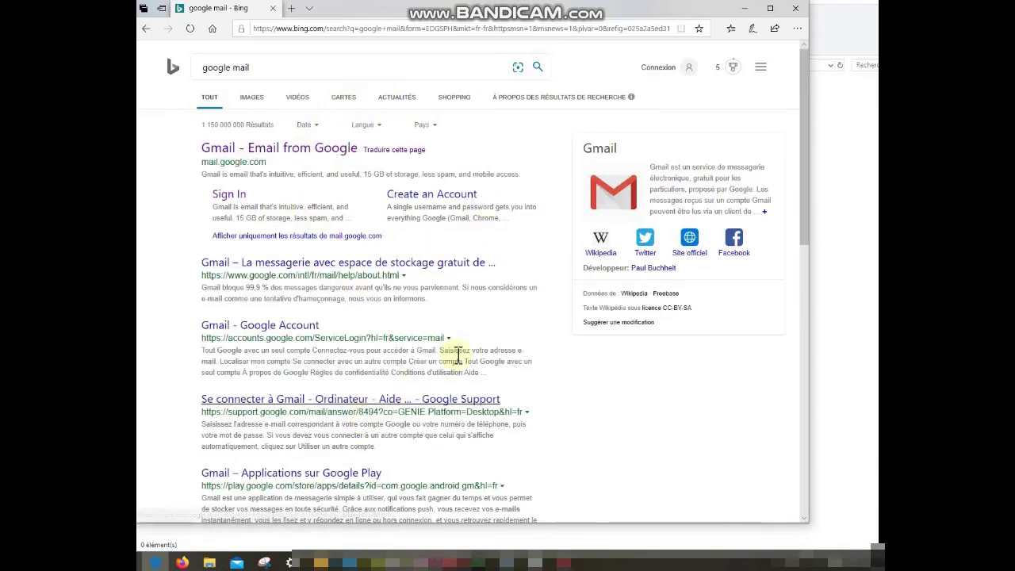
pyautogui.click(616, 198)
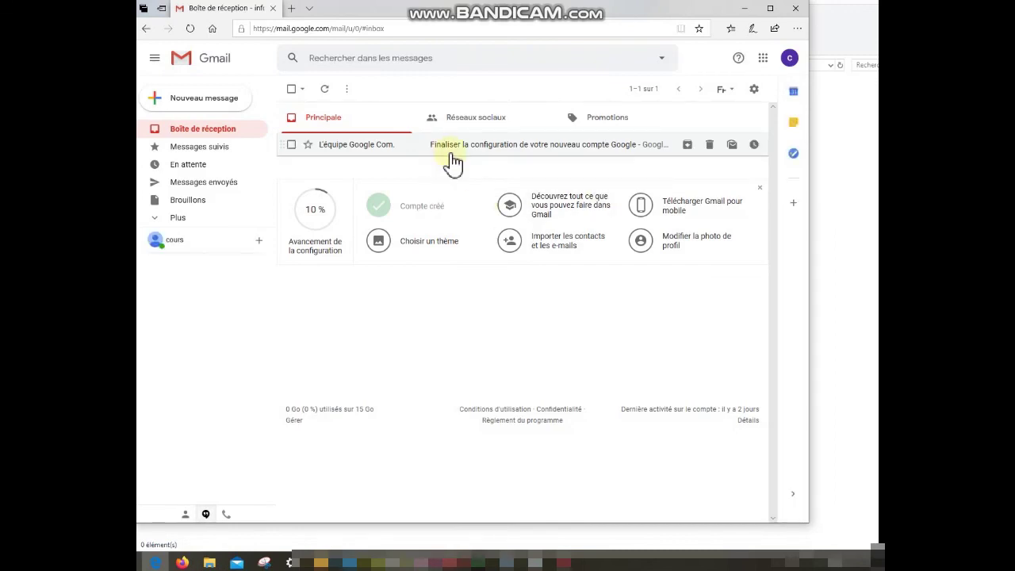
# - Switch to Firefox to view Gmail's sign-in page, reached from the Google home page, and return to the Gmail mailbox in Microsoft Edge
pyautogui.click(182, 562)
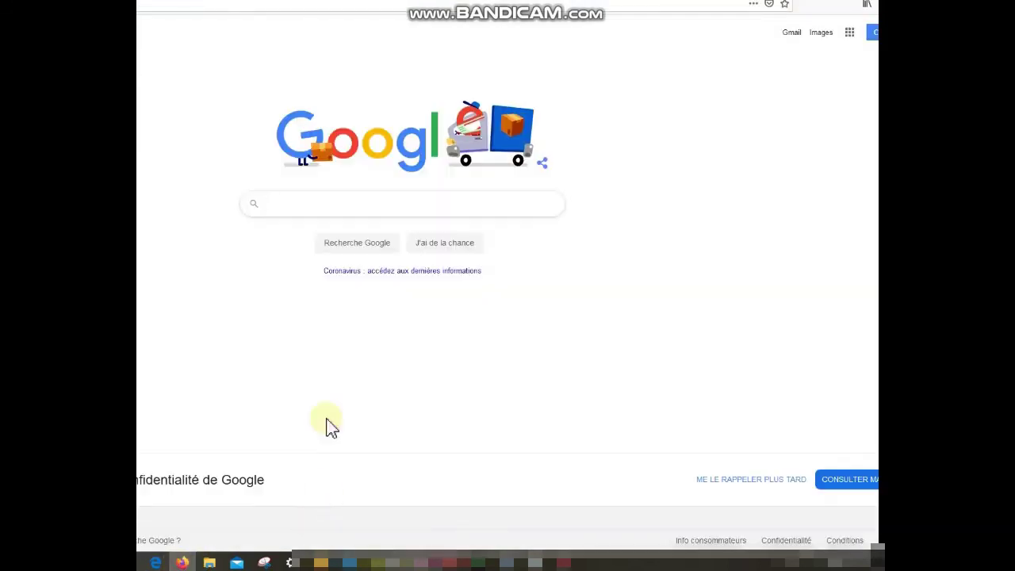
pyautogui.click(792, 36)
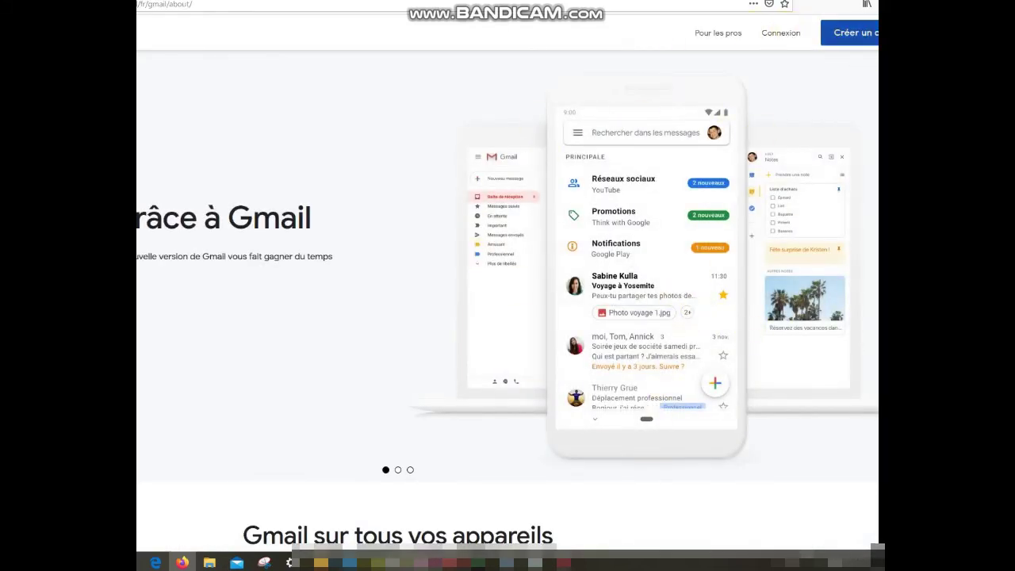
pyautogui.click(872, 6)
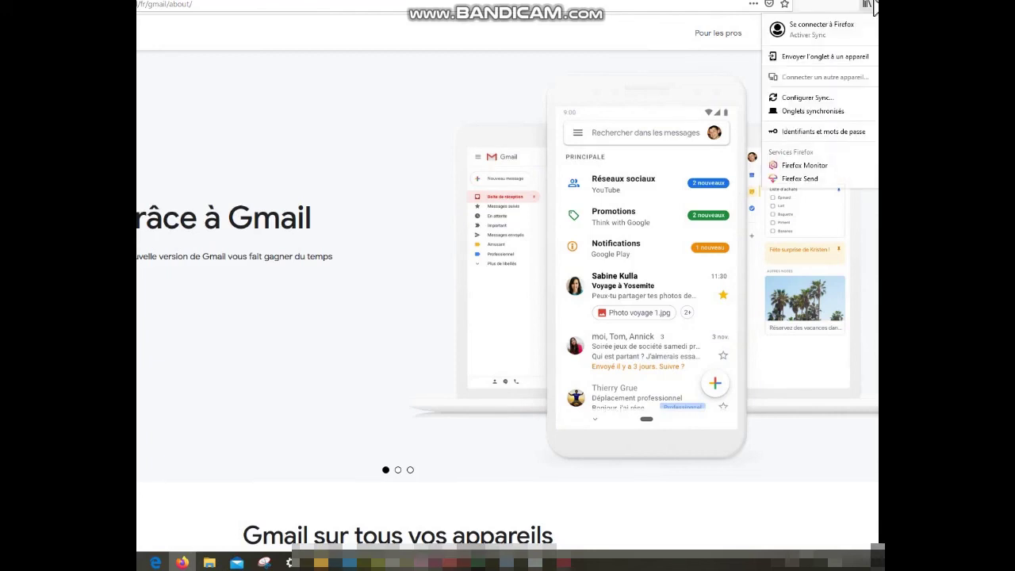
pyautogui.click(682, 77)
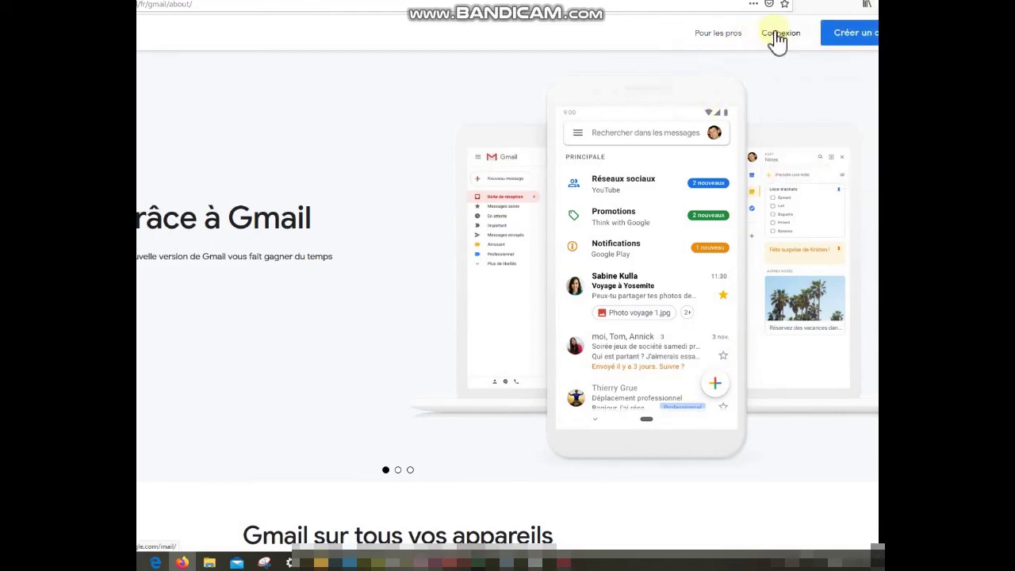
pyautogui.click(775, 40)
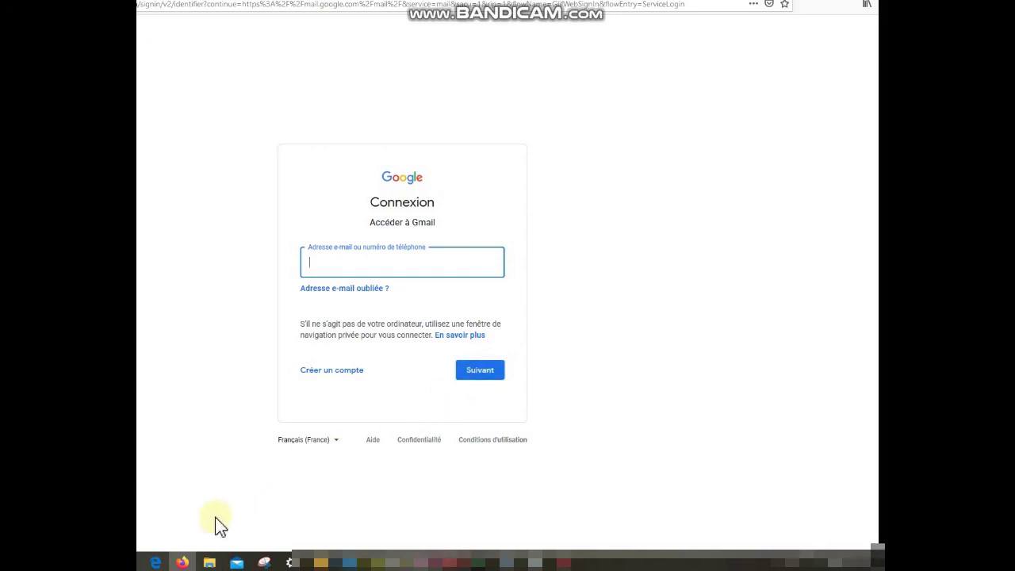
pyautogui.click(155, 562)
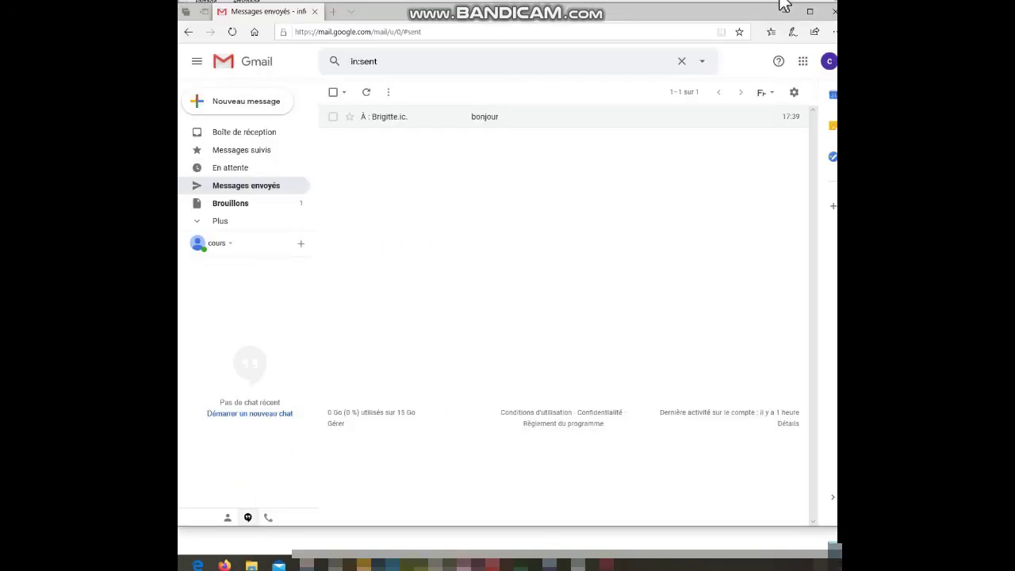